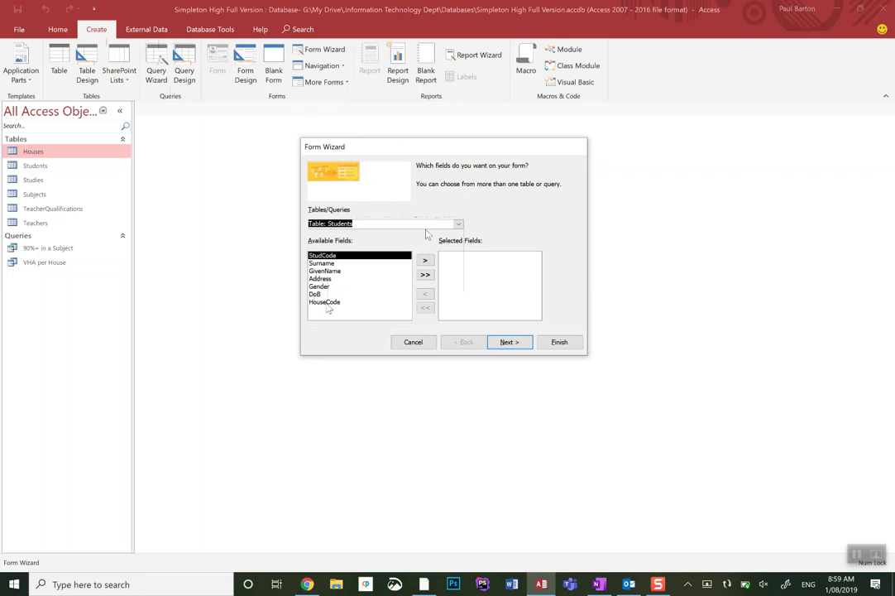
- Create a form named Students from all fields of the Students table, using the Columnar layout, and open it for viewing
click(425, 274)
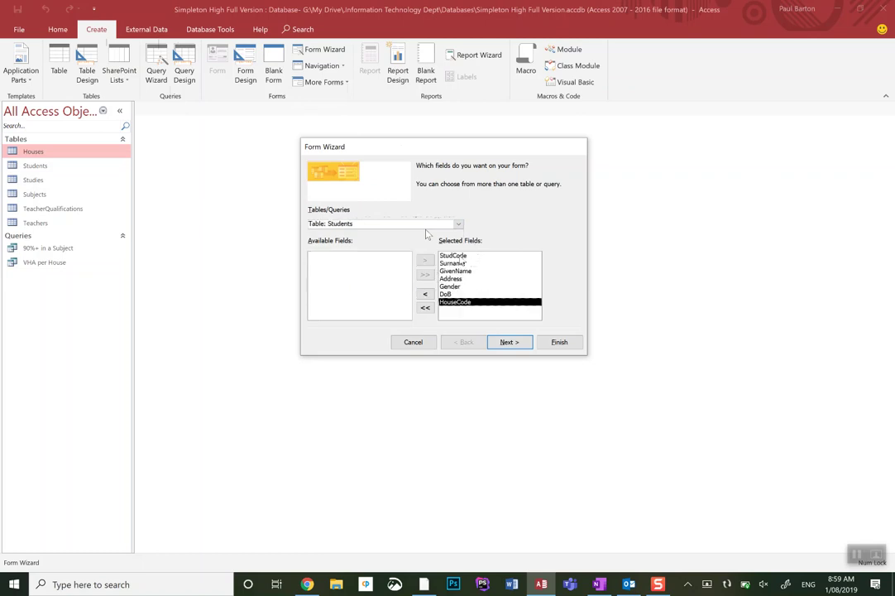
click(507, 341)
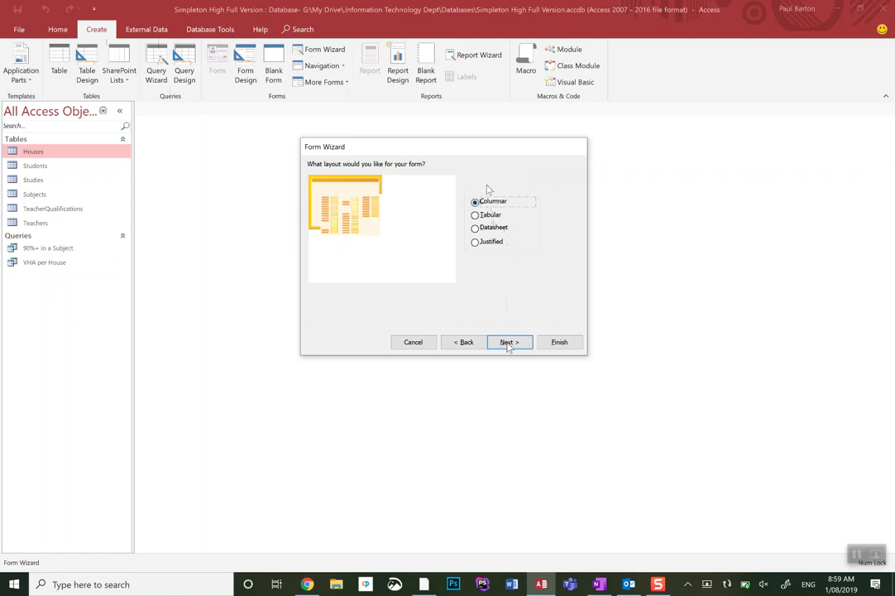
click(508, 343)
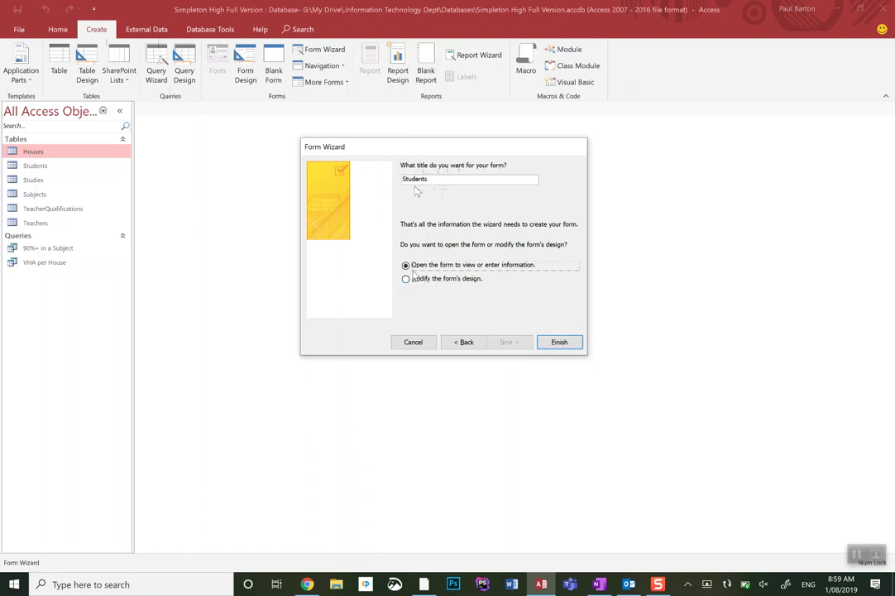
click(559, 341)
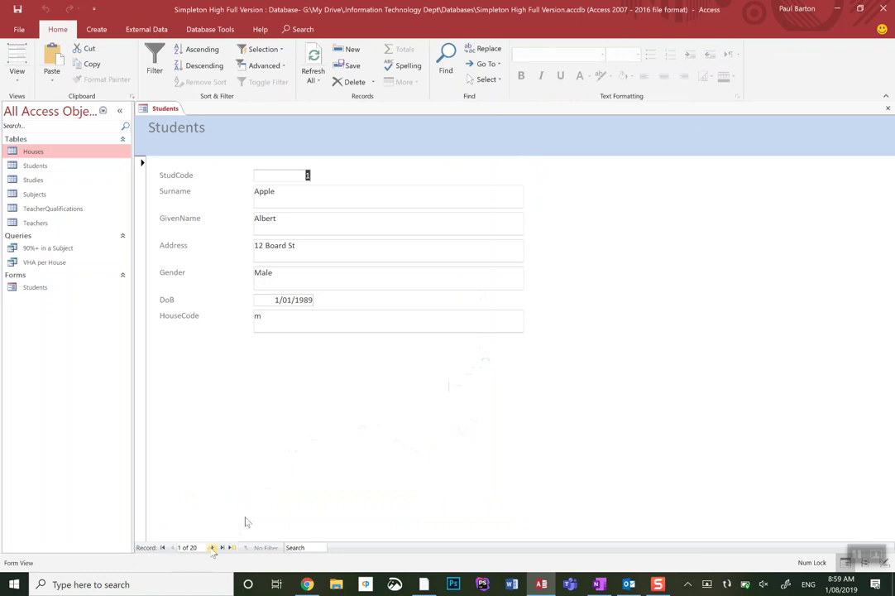
- Browse forward through the student records in the new form up to record 11
click(213, 547)
click(212, 547)
click(212, 547)
click(213, 546)
click(213, 547)
click(213, 547)
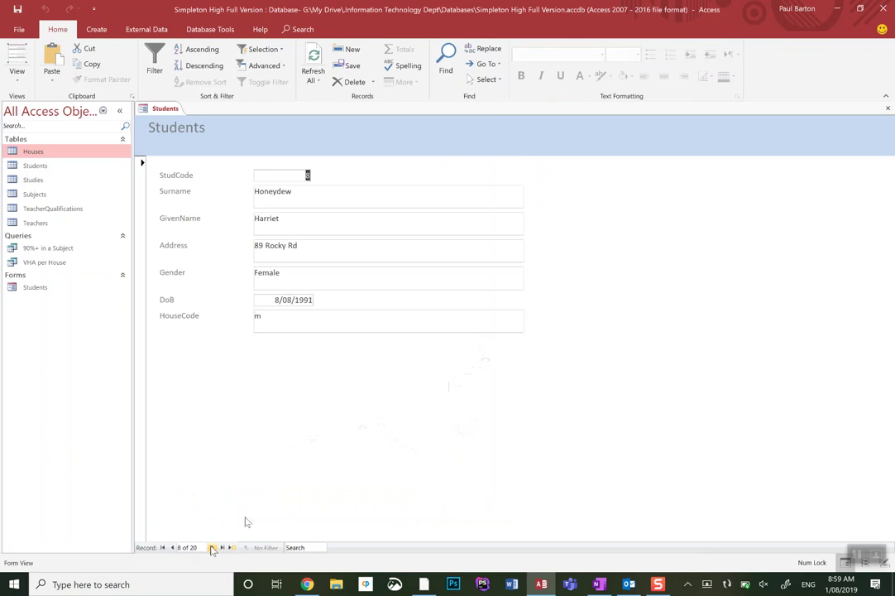
click(212, 546)
click(212, 547)
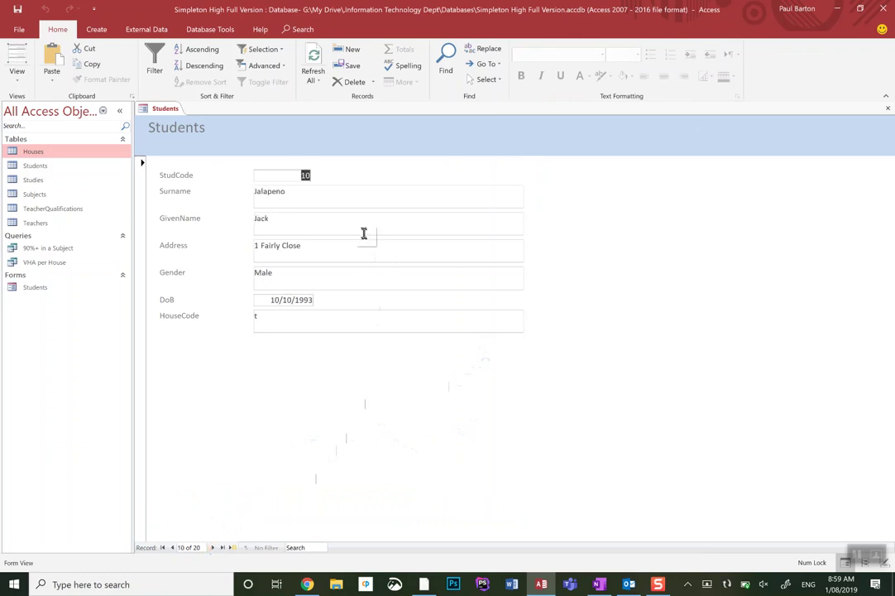
click(212, 546)
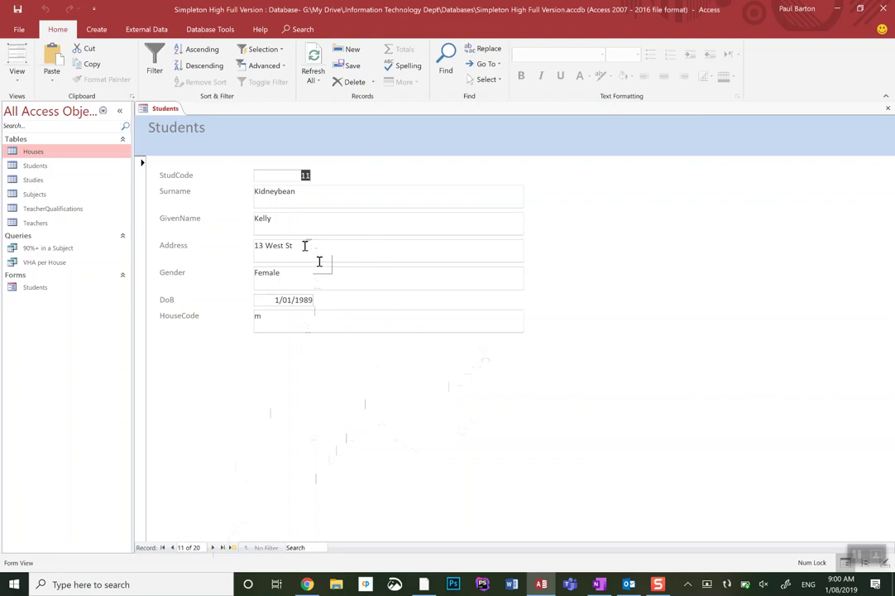
- Highlight the current record's address, open the Students table to compare its data with the form, and close the table
drag(304, 245, 256, 246)
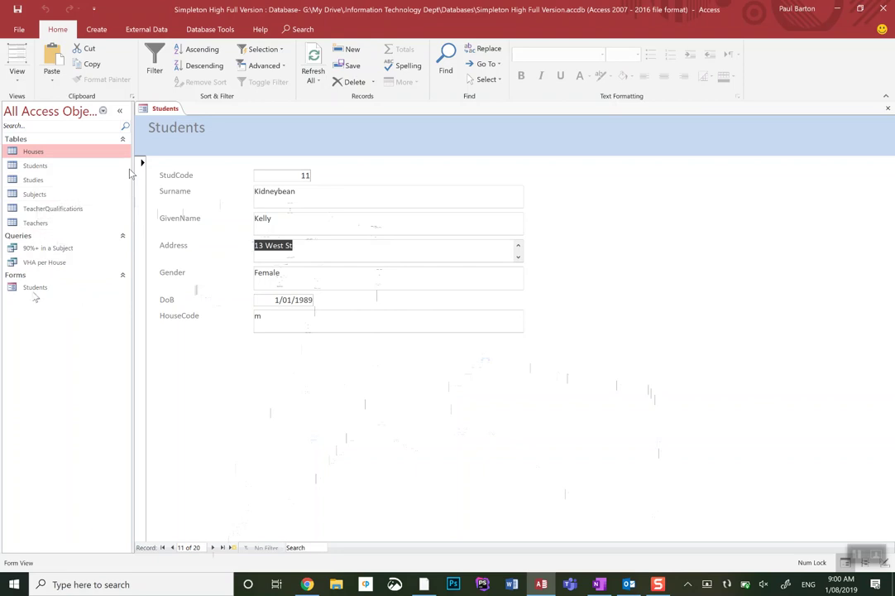
click(30, 167)
double_click(31, 168)
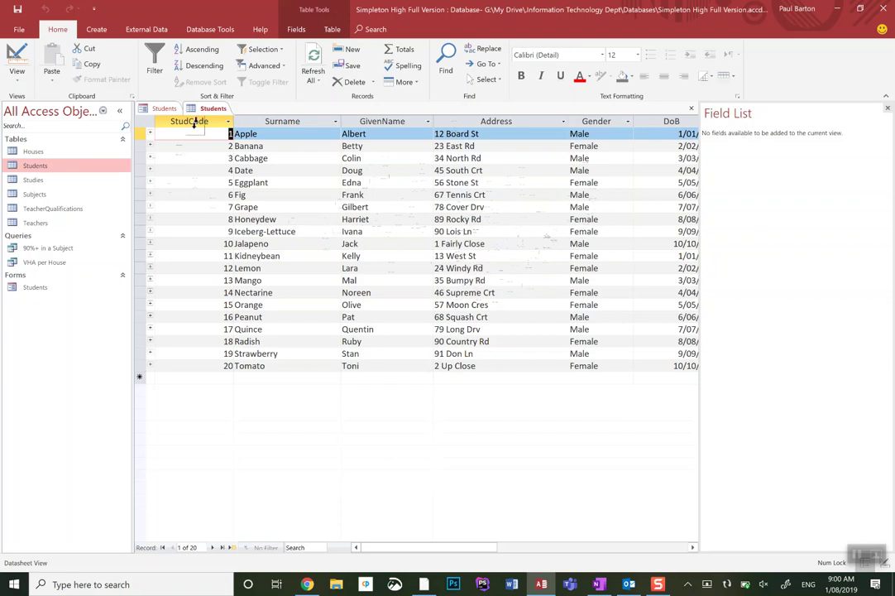
right_click(208, 108)
click(231, 130)
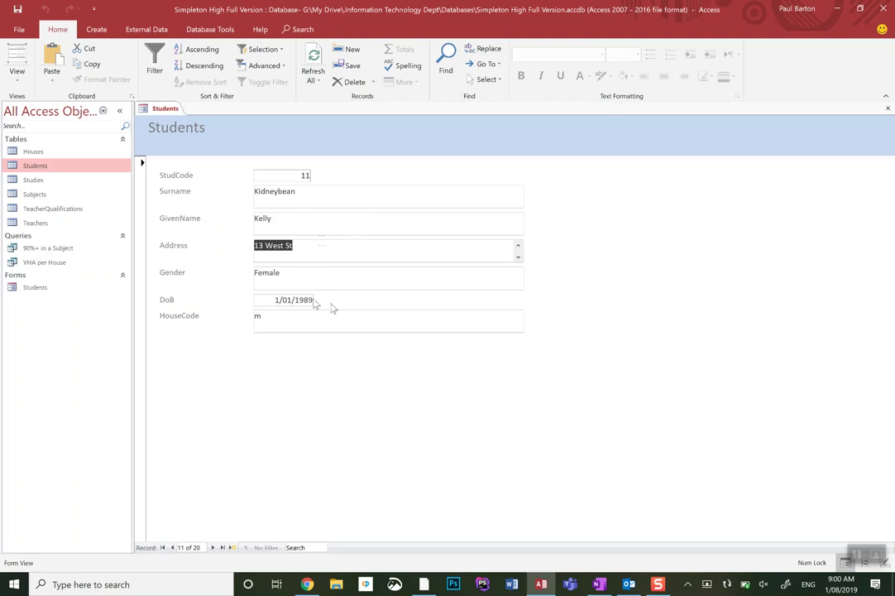
- Move three records further in the Students form, to record 14
click(214, 548)
click(214, 548)
click(214, 548)
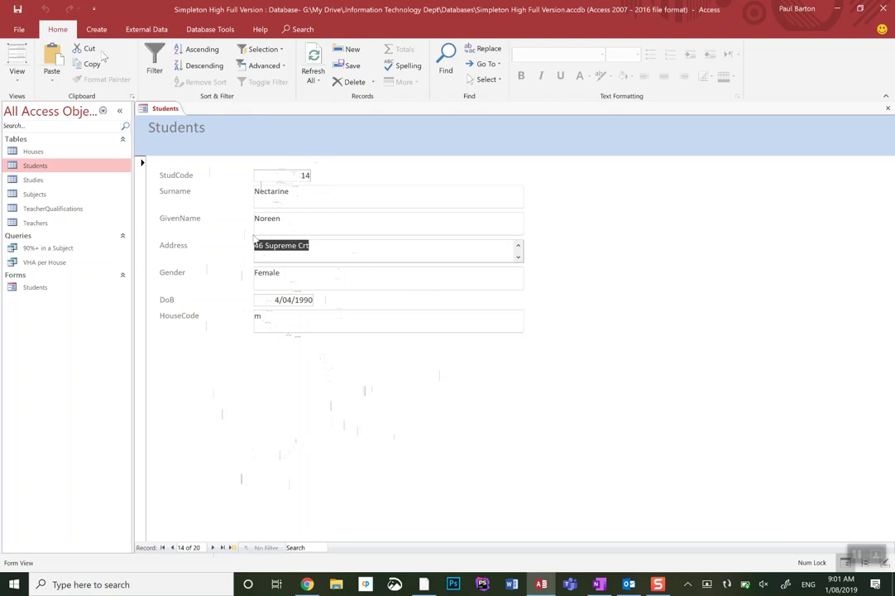
- Switch the Students form to Design View and extend the Form Footer downward to make room for a control
click(18, 77)
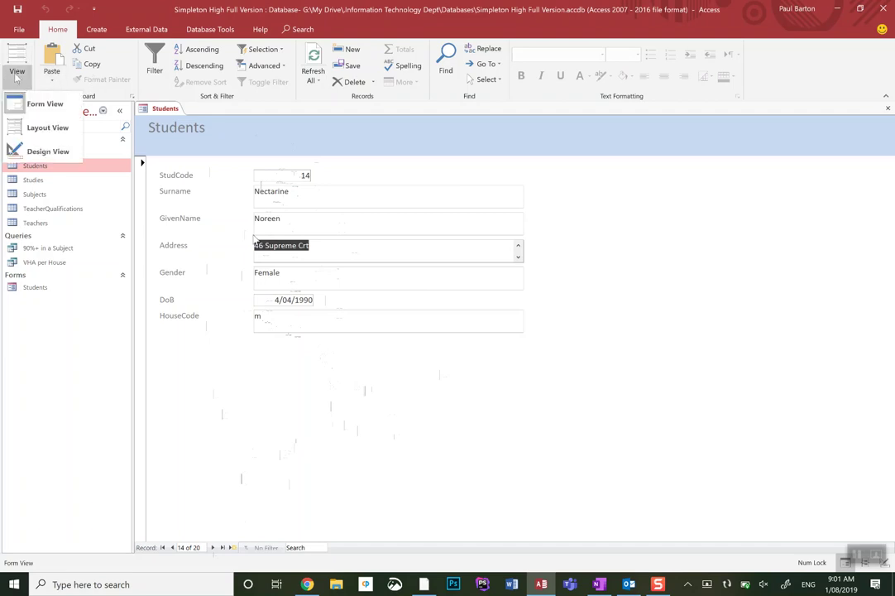
click(41, 151)
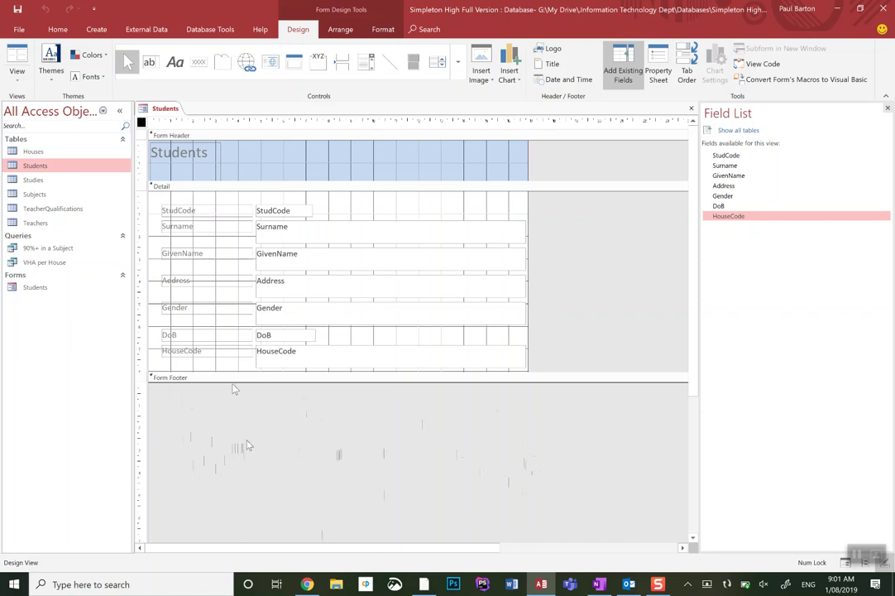
drag(232, 383, 233, 410)
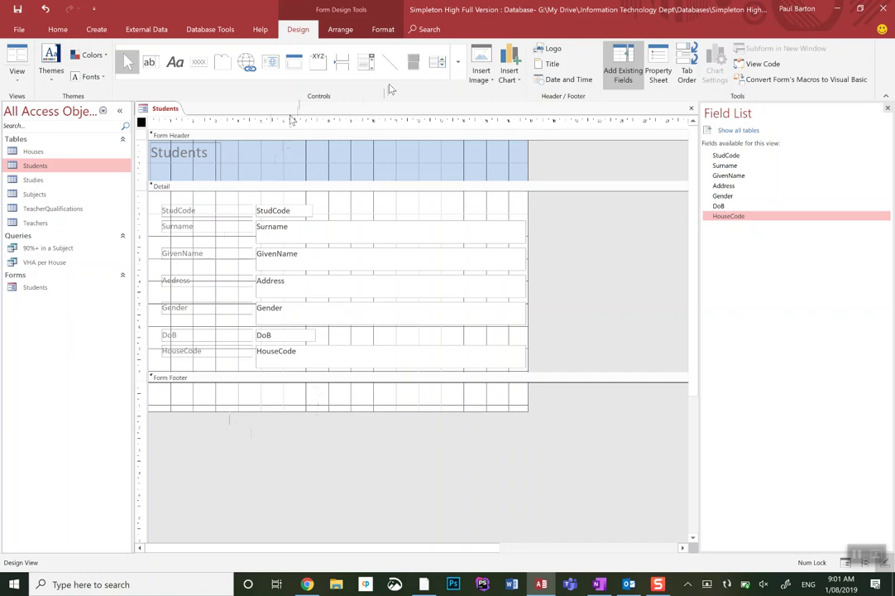
- Draw a command button in the Form Footer and assign it the Close Form action from Form Operations
click(200, 64)
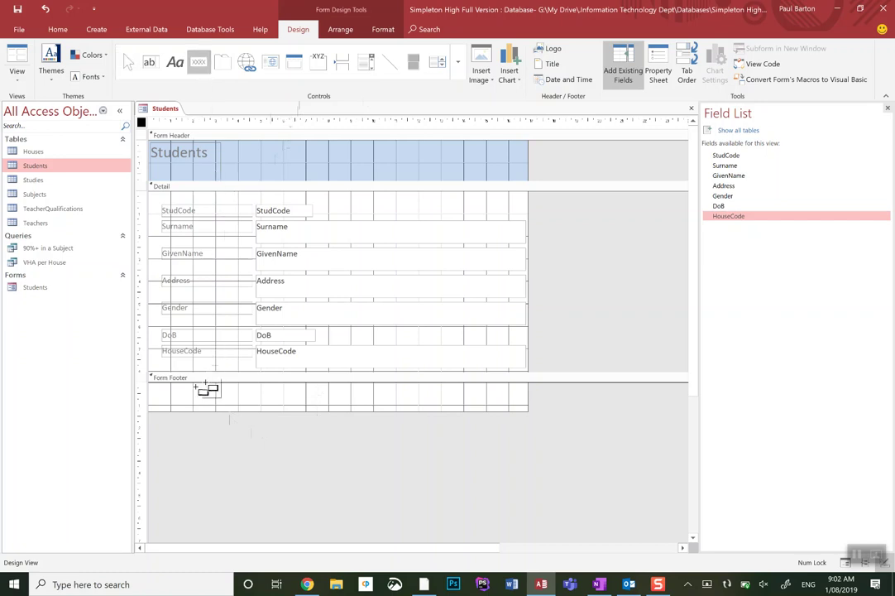
drag(204, 384, 261, 406)
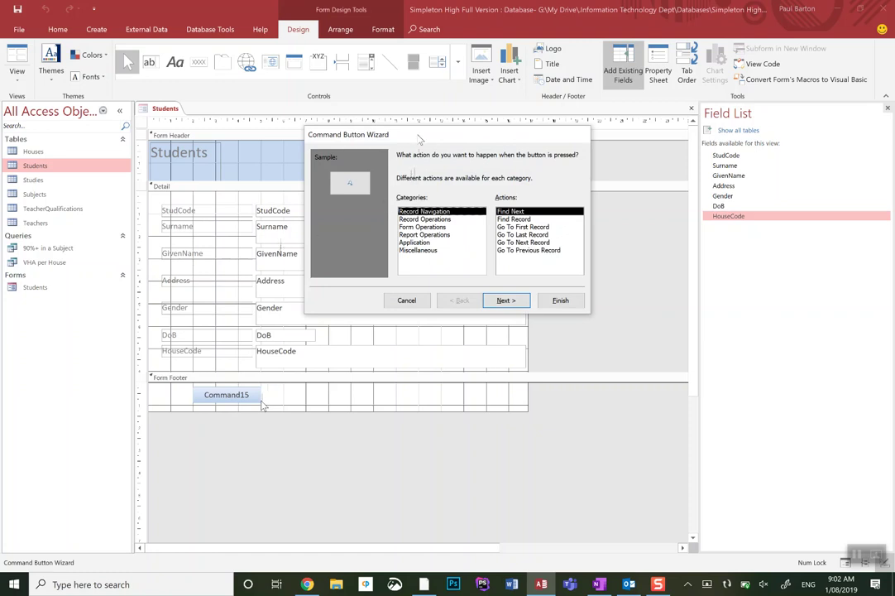
click(411, 227)
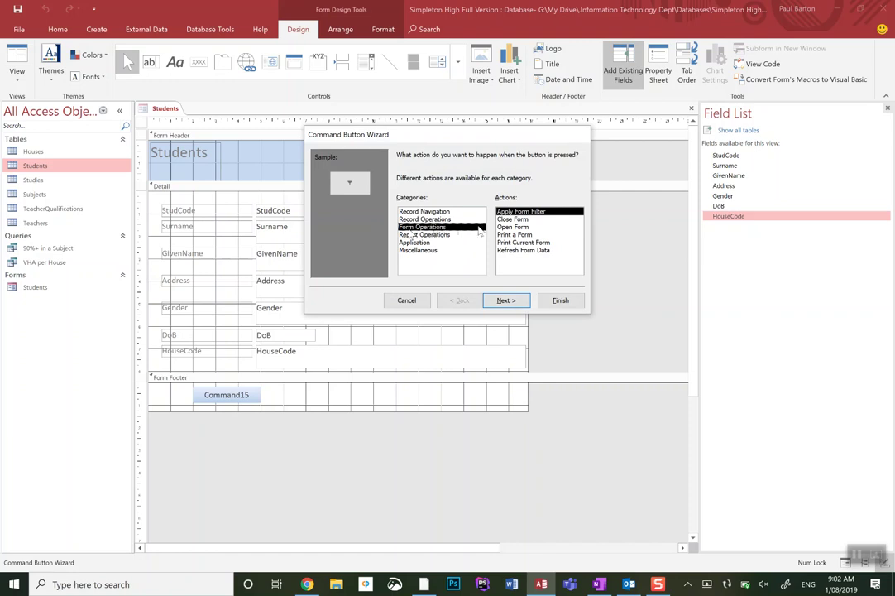
click(513, 219)
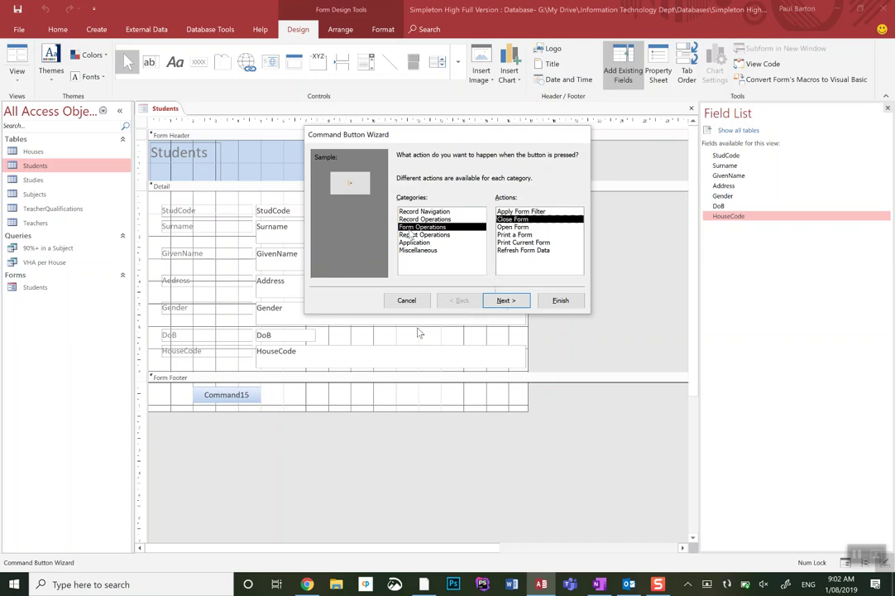
click(507, 301)
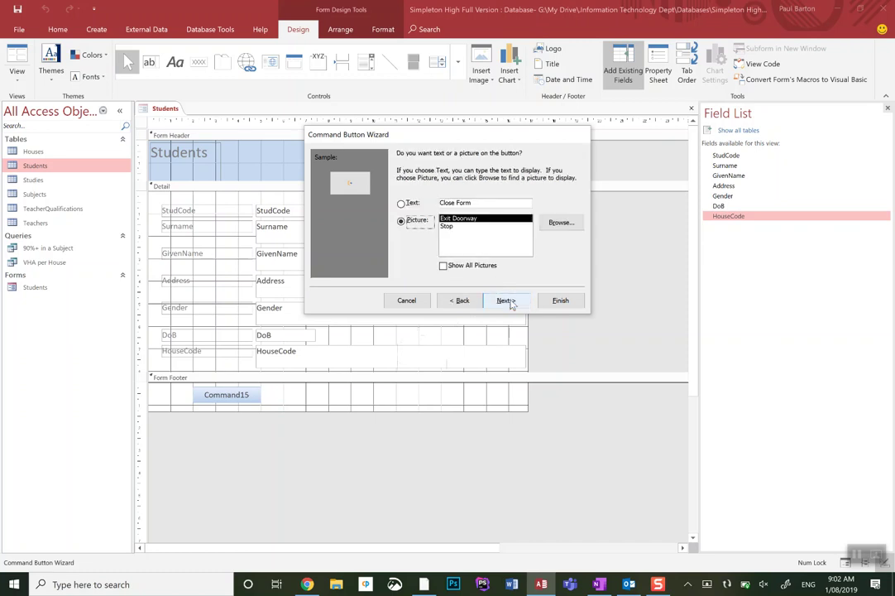
- Label the button with the text "Close Student Form", finish the button wizard, and display the form in Form View
click(494, 203)
key(BackSpace)
key(BackSpace)
key(BackSpace)
key(BackSpace)
text(Stu)
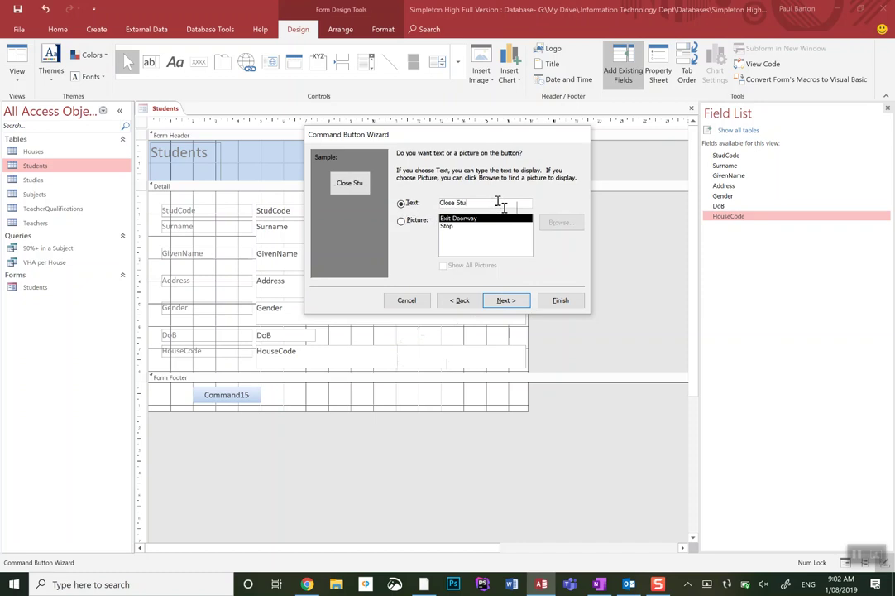
text(dent Form)
click(506, 301)
click(558, 301)
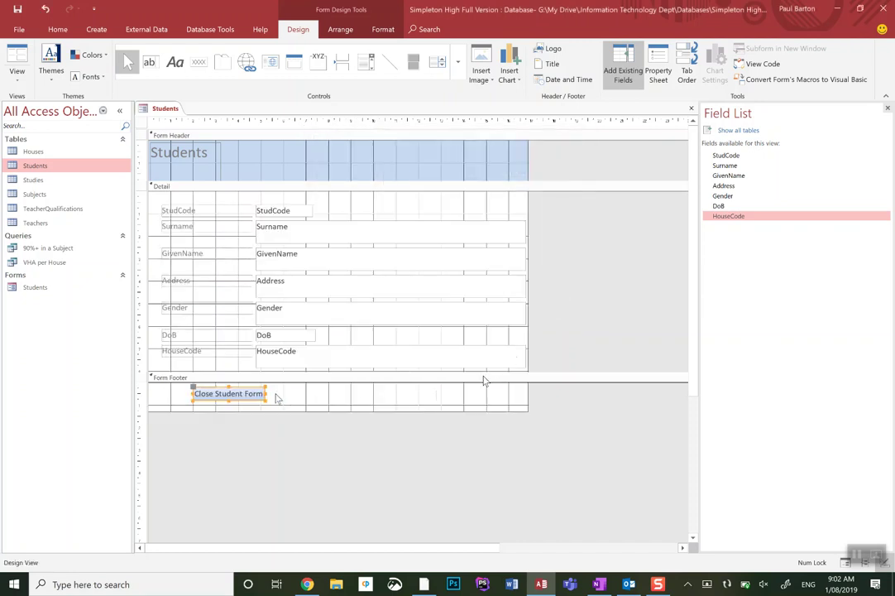
click(17, 67)
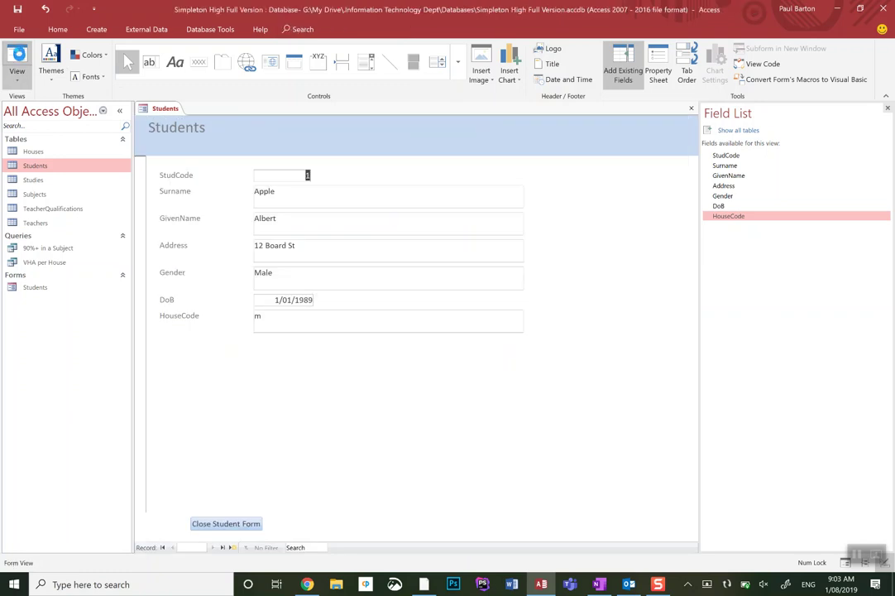